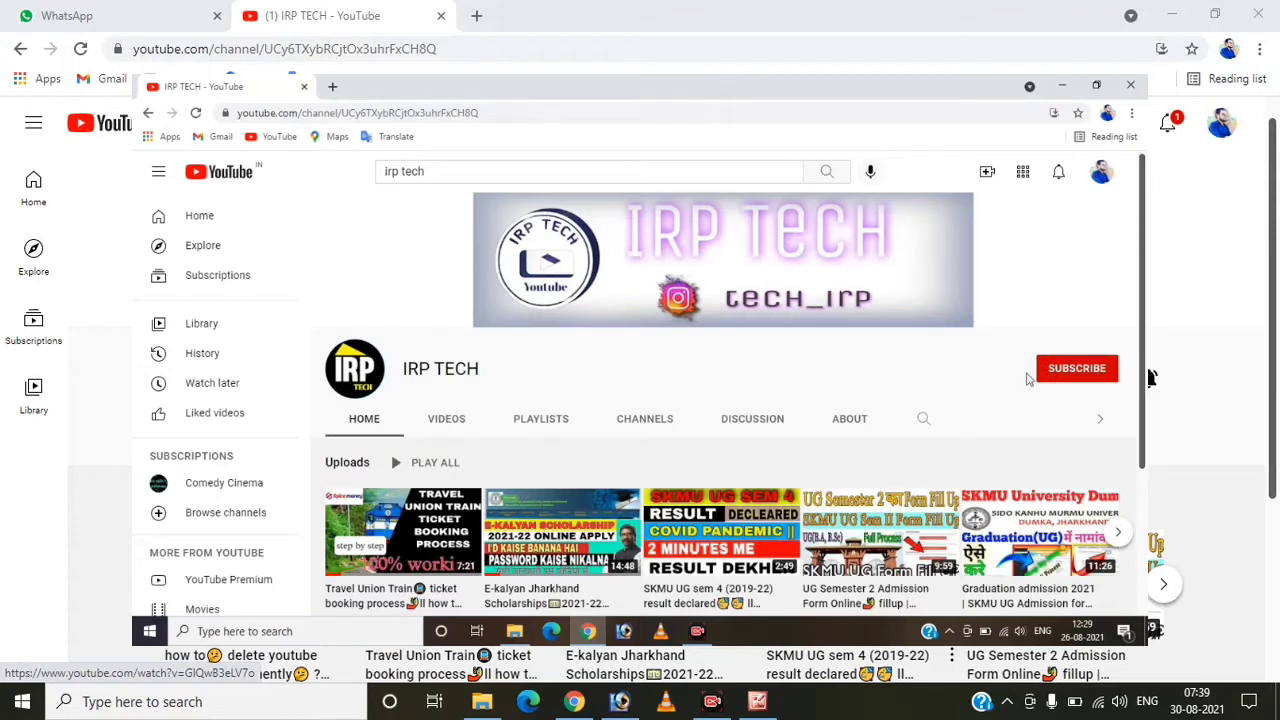
Subscribe to the IRP TECH channel and set its notifications to All.
click(1069, 373)
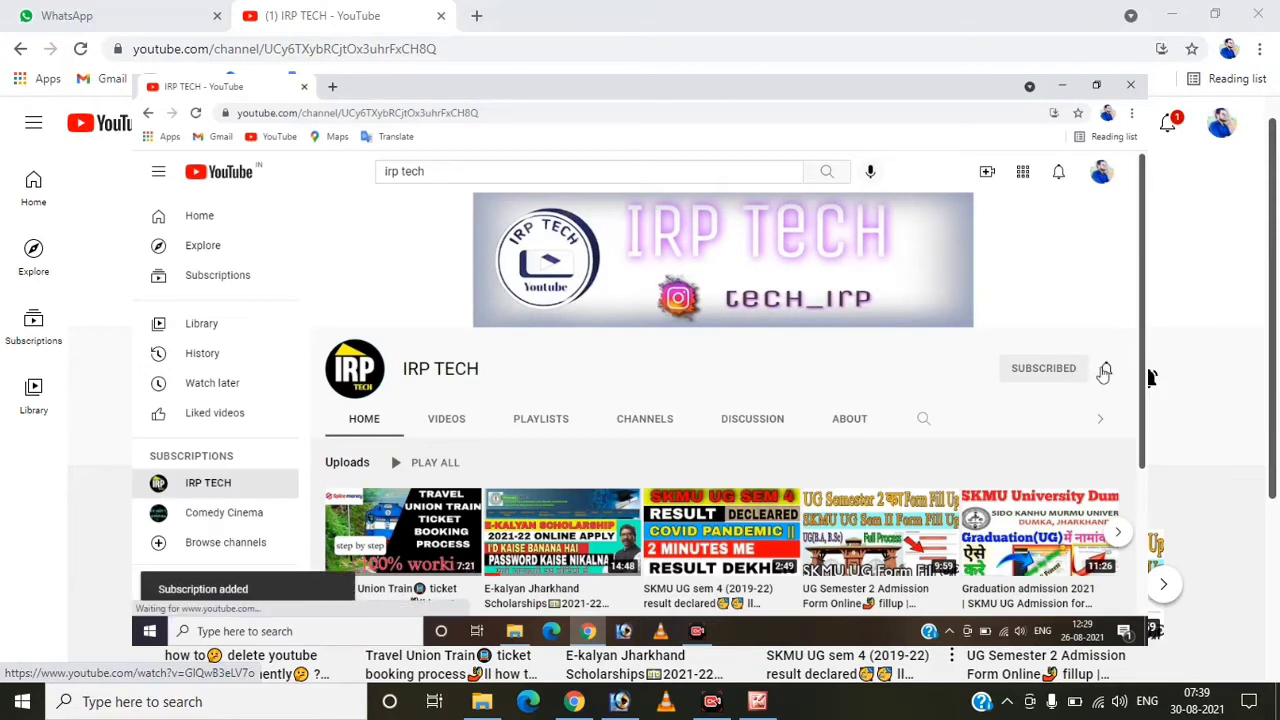
click(1106, 372)
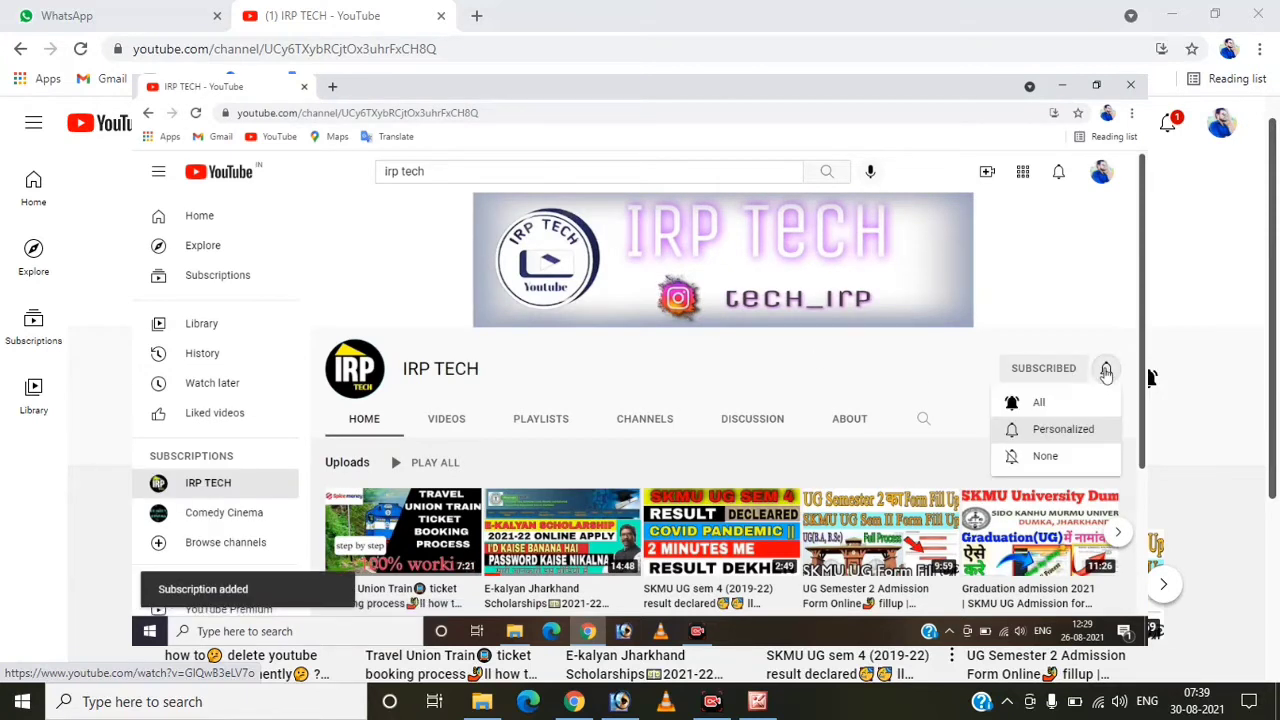
click(1038, 403)
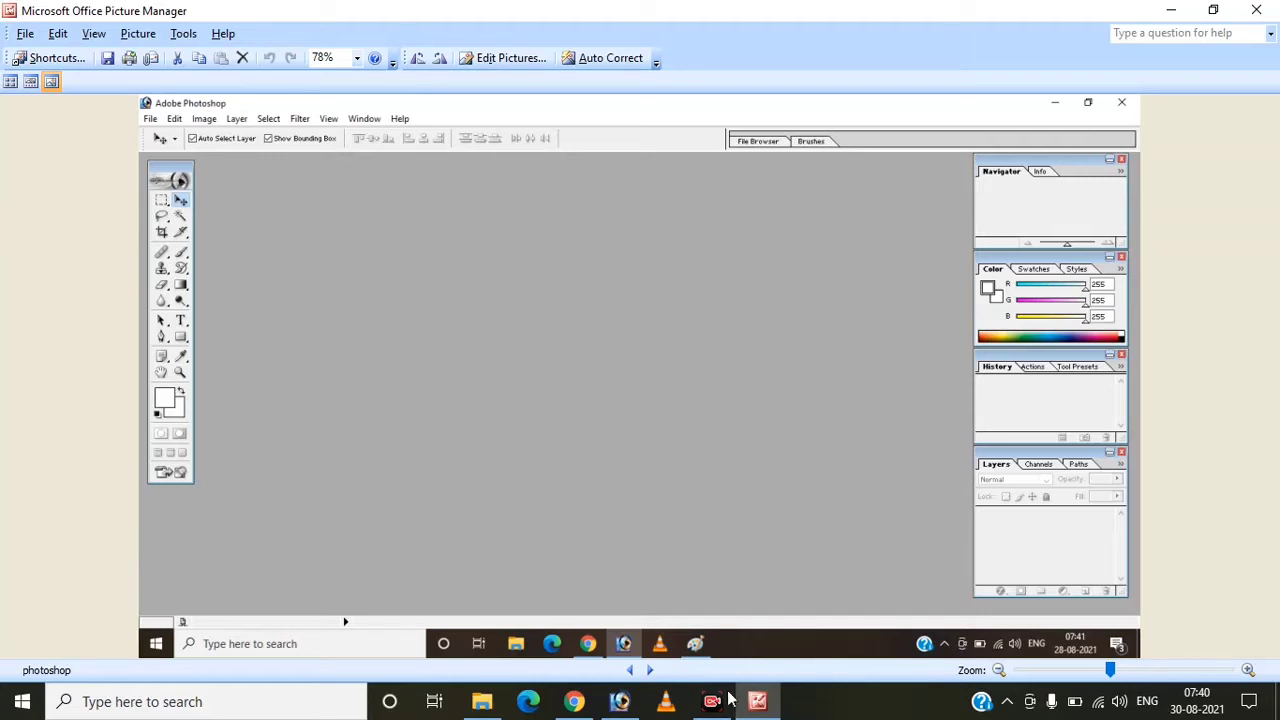
Bring Photoshop to the front and show the status bar and options bar from the Window menu.
click(620, 701)
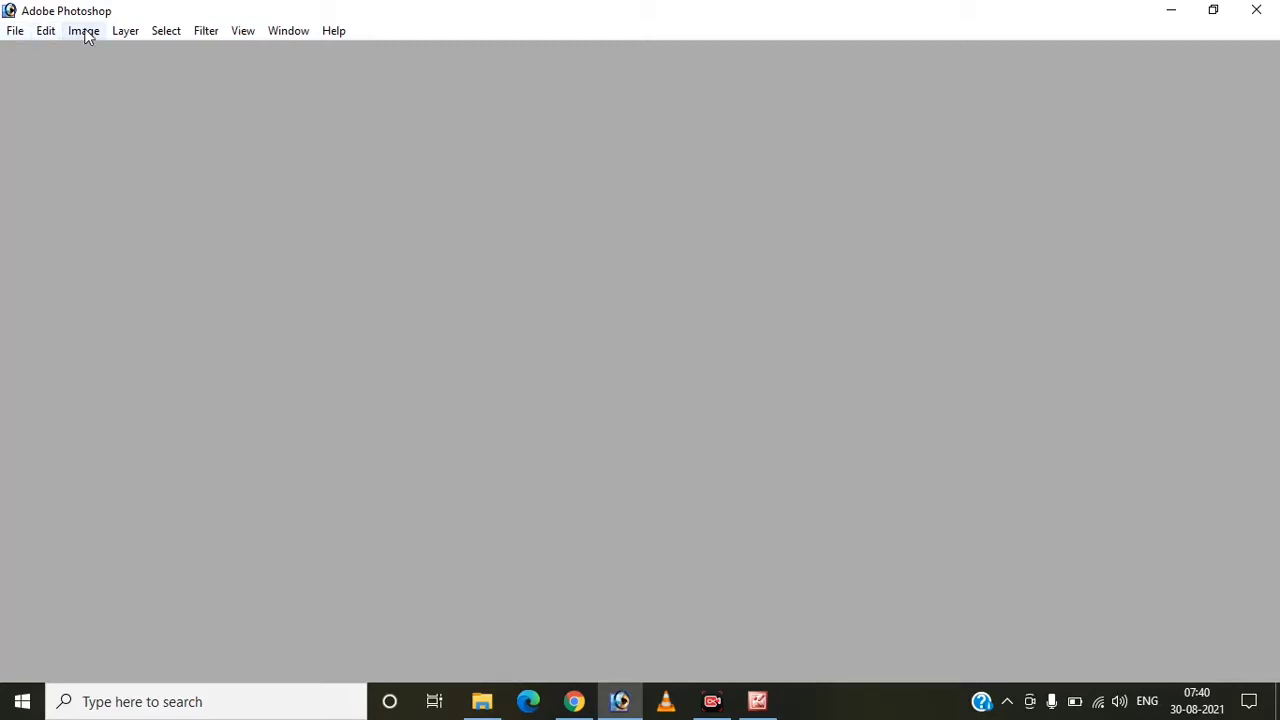
click(288, 32)
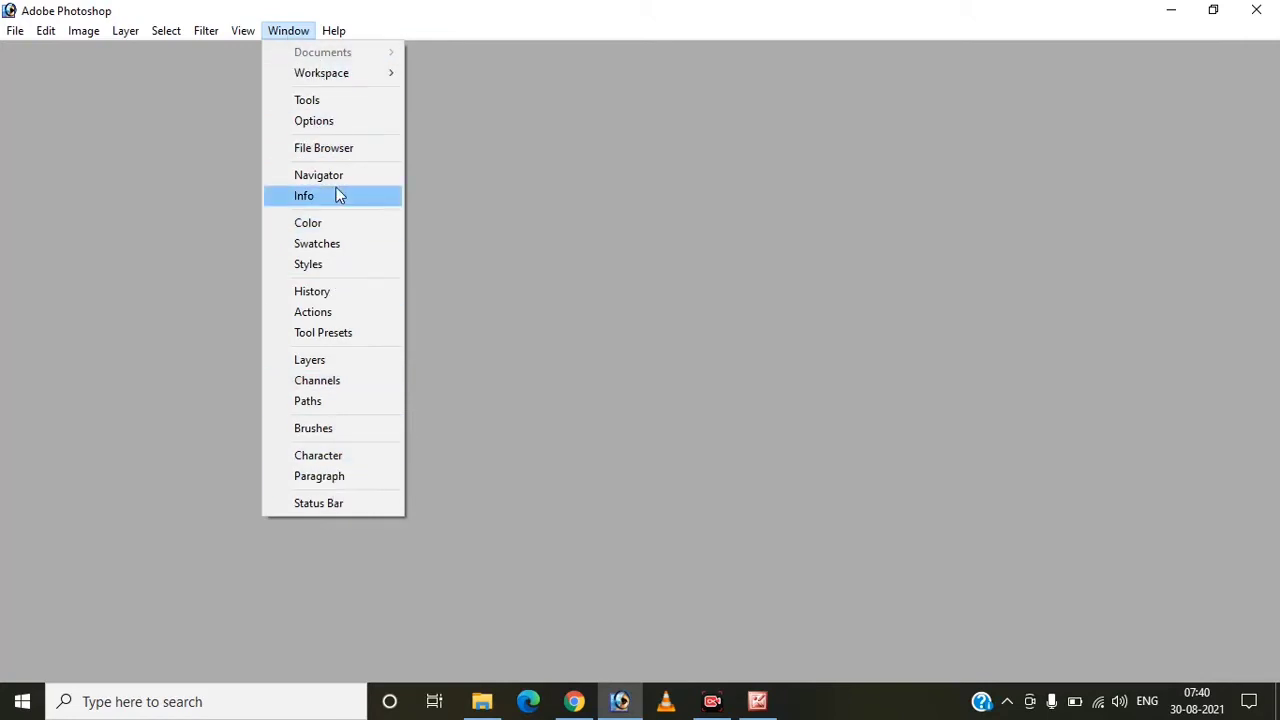
click(323, 503)
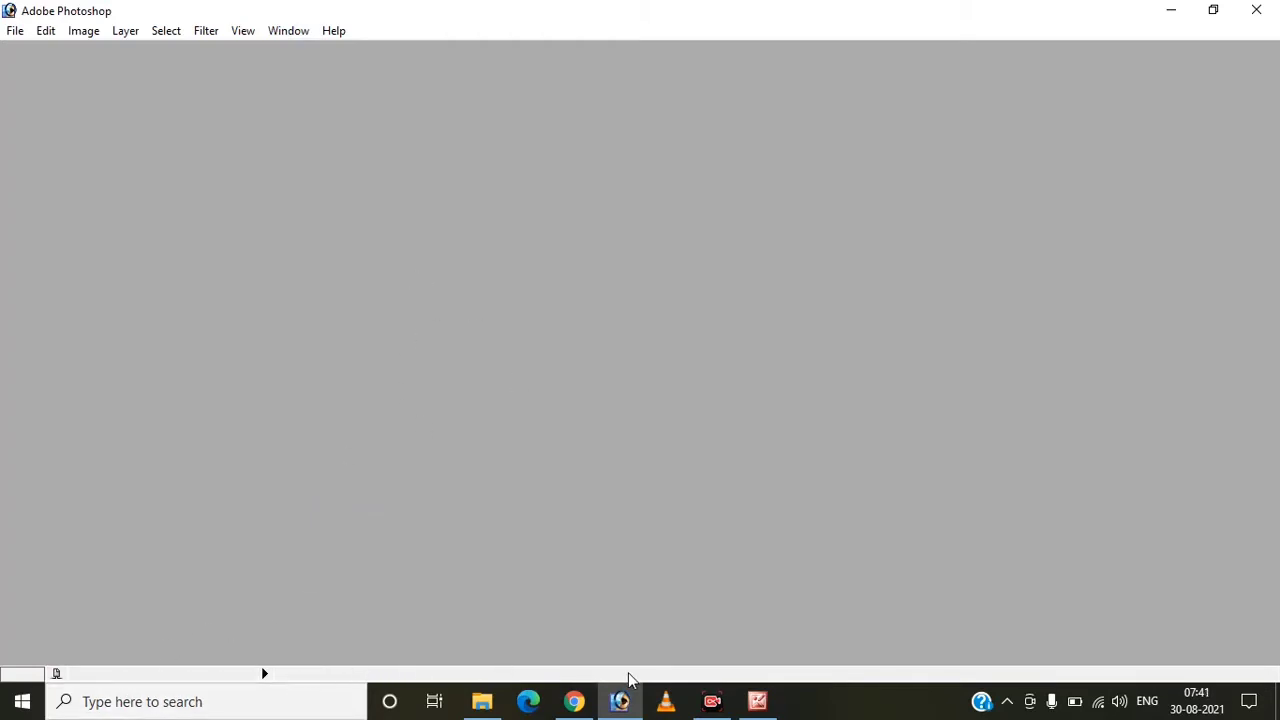
click(289, 31)
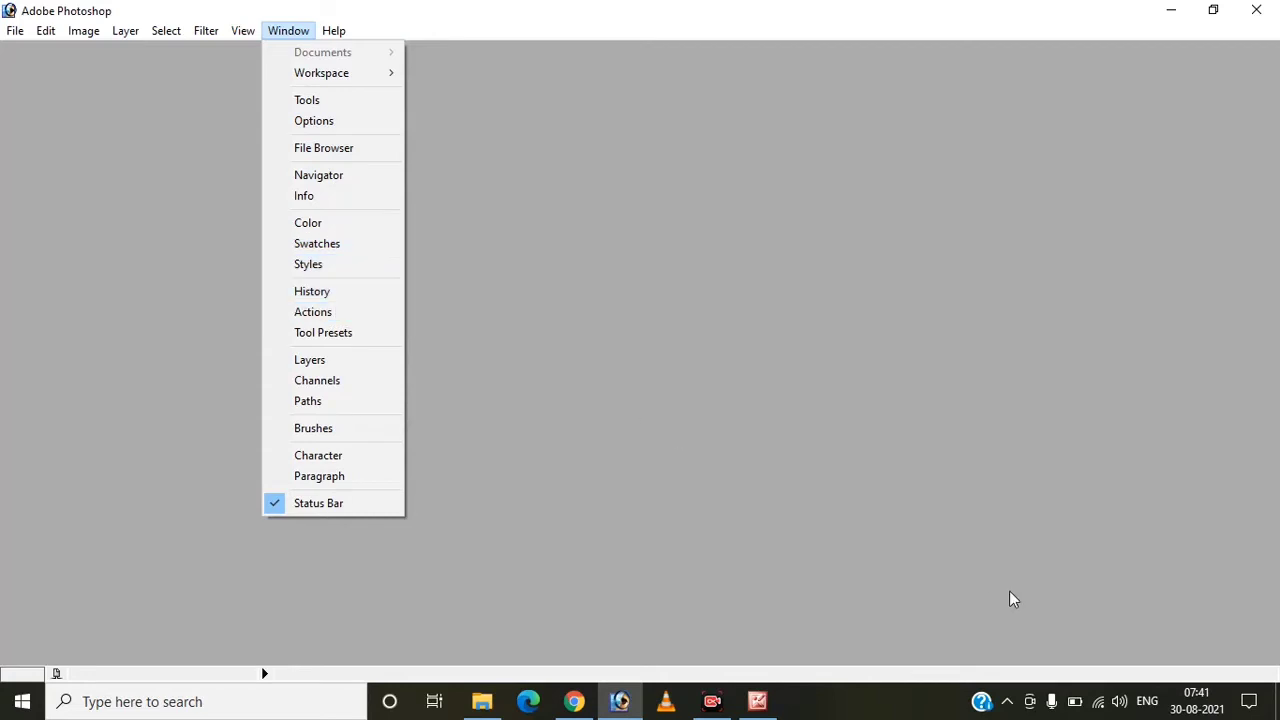
click(314, 121)
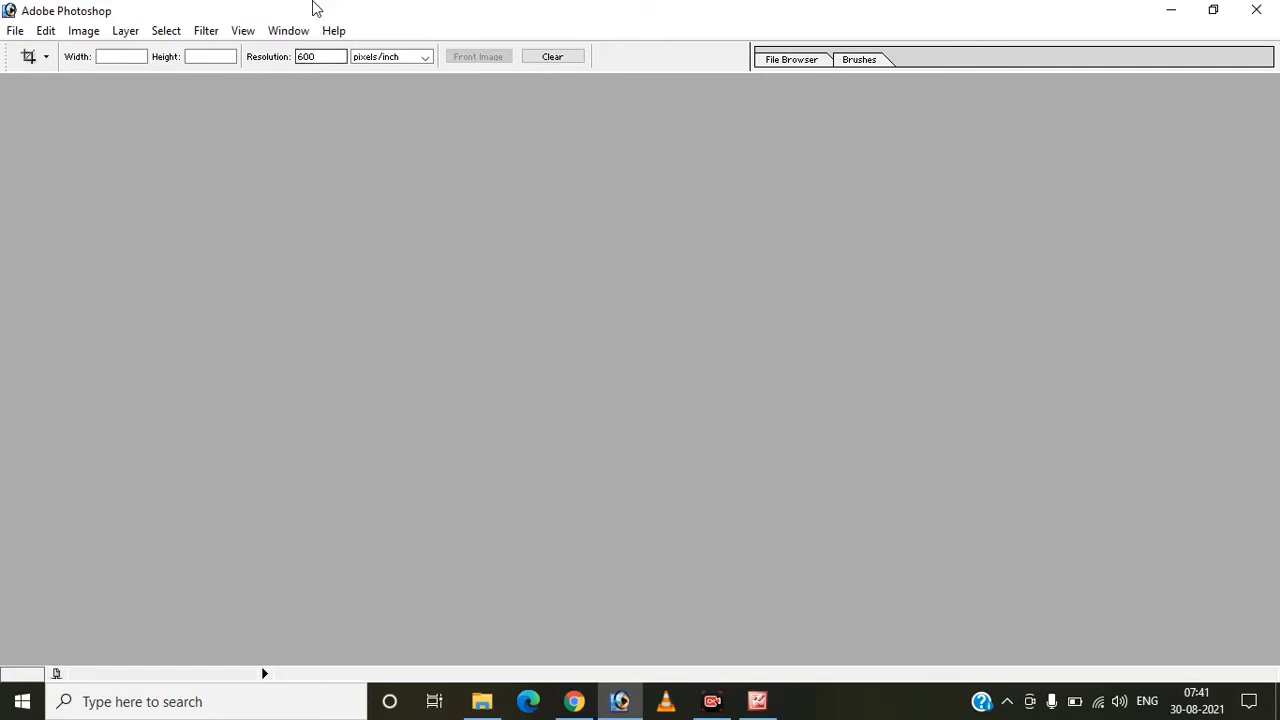
Show the Photoshop toolbox with Window > Tools.
click(288, 31)
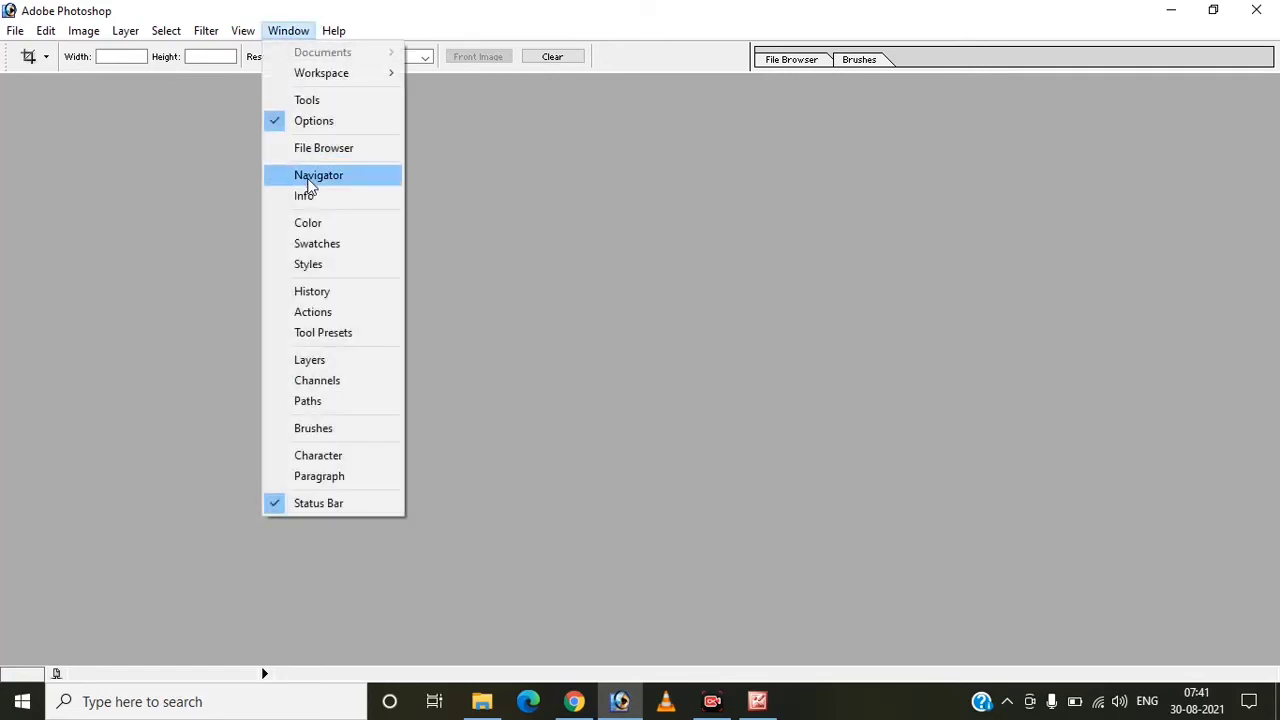
click(325, 103)
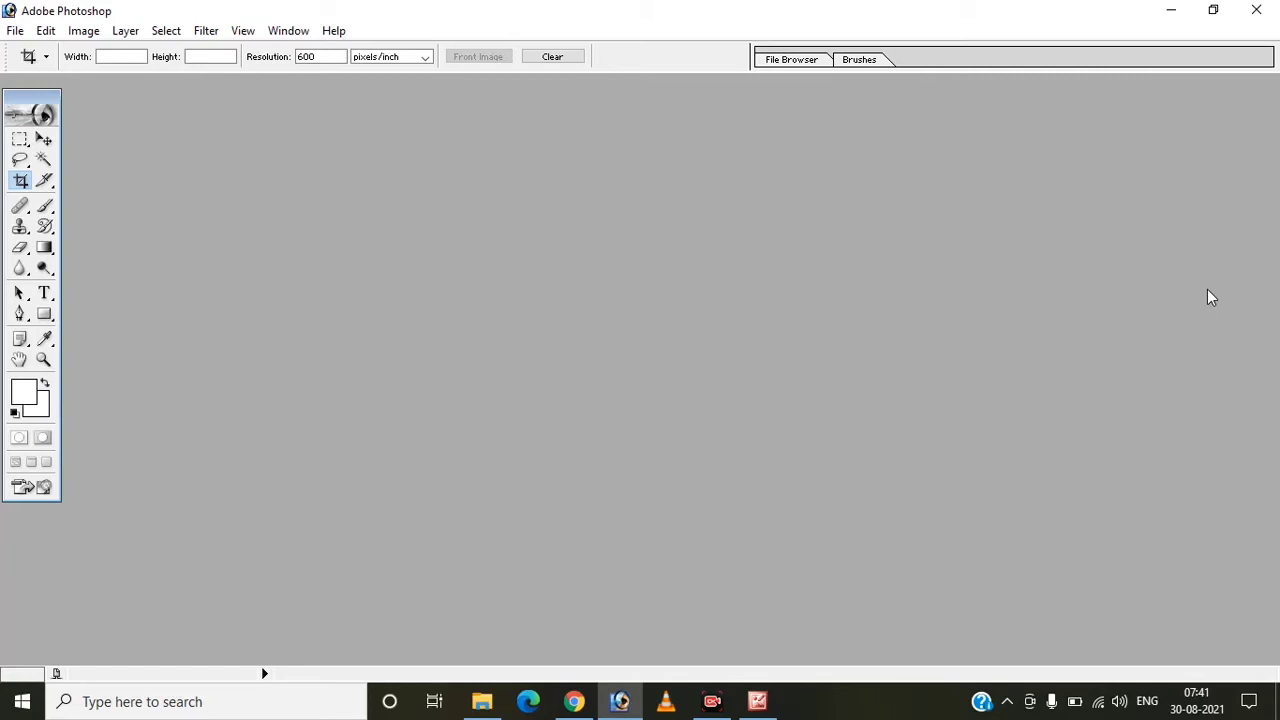
click(291, 32)
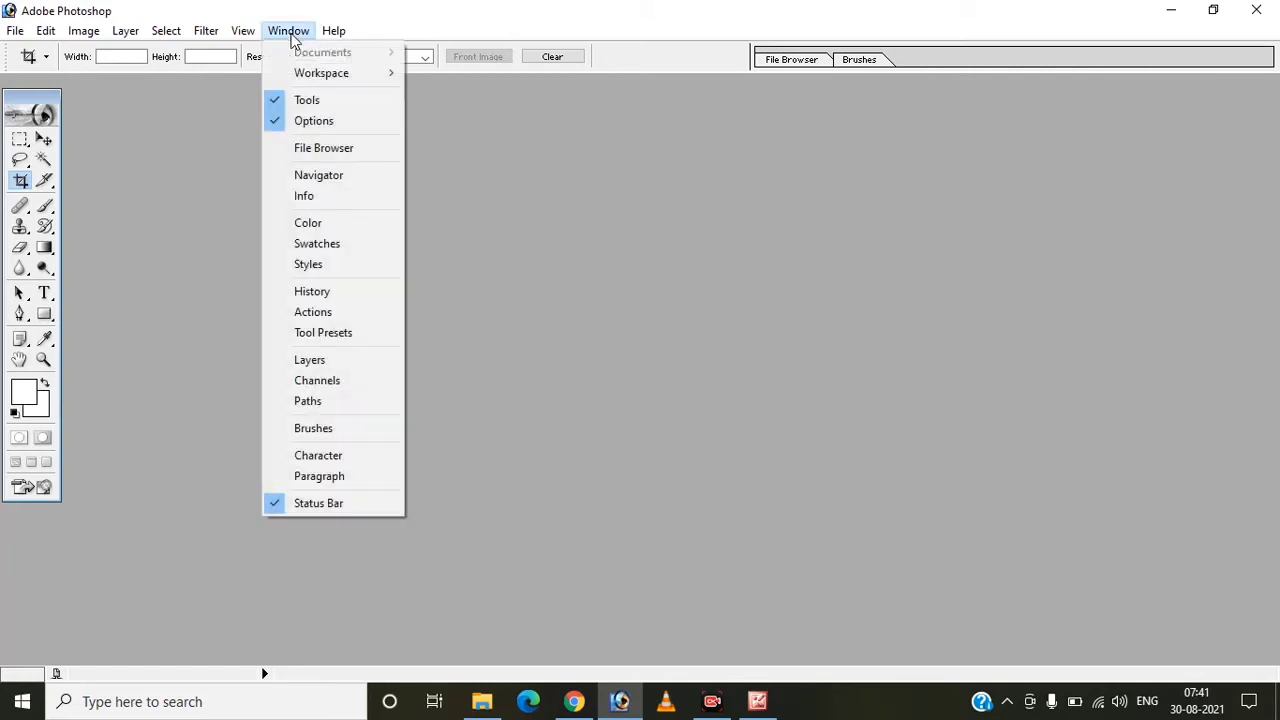
Show the Navigator, Color, History and Layers palettes from the Window menu.
click(331, 176)
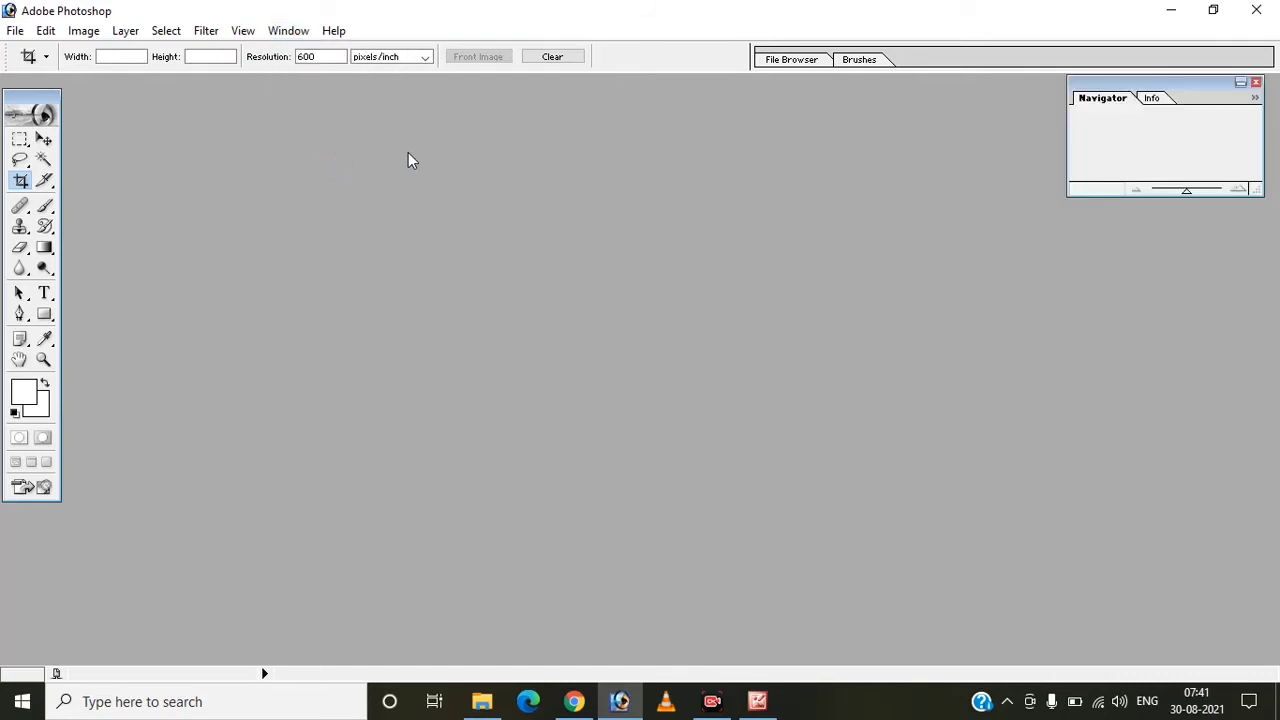
click(291, 32)
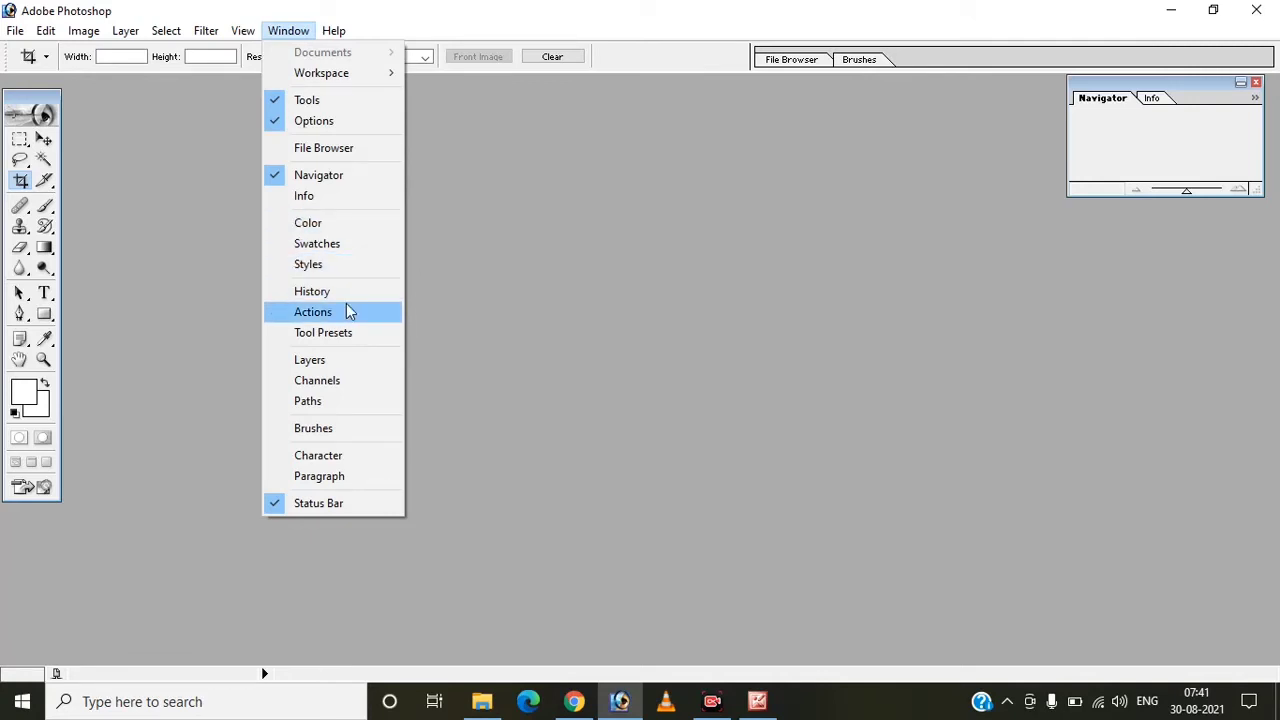
click(337, 225)
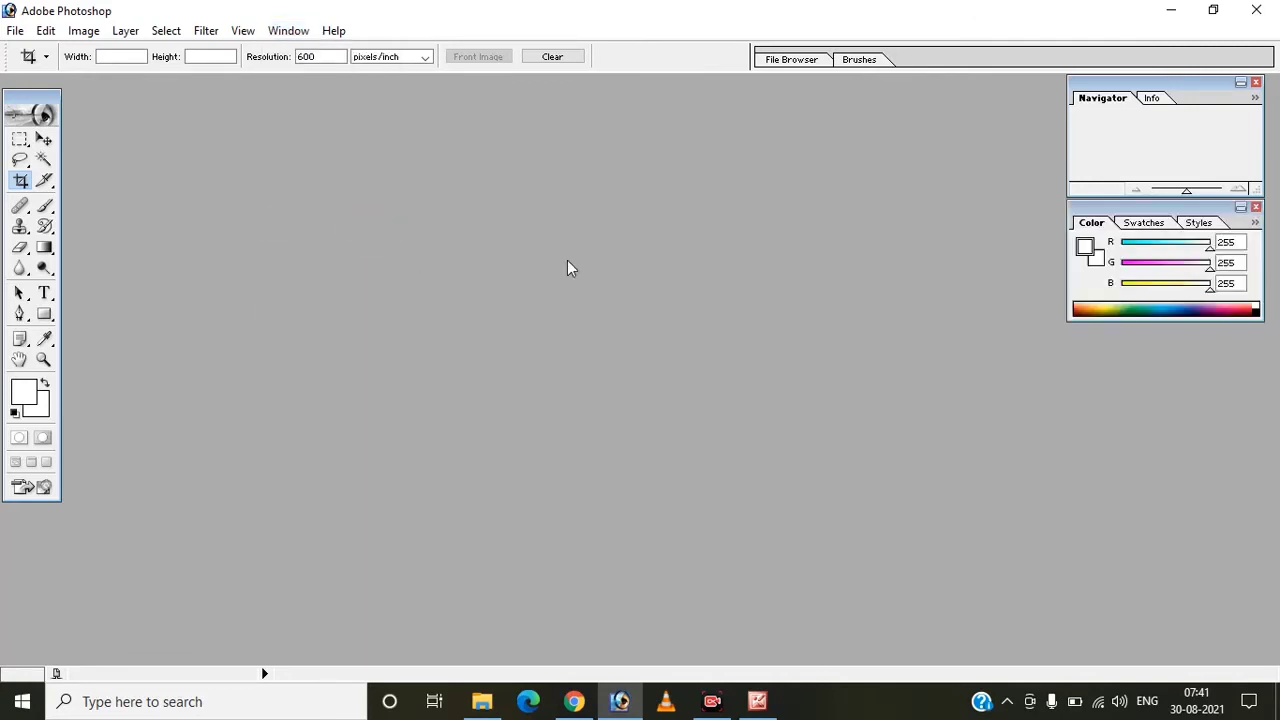
click(283, 34)
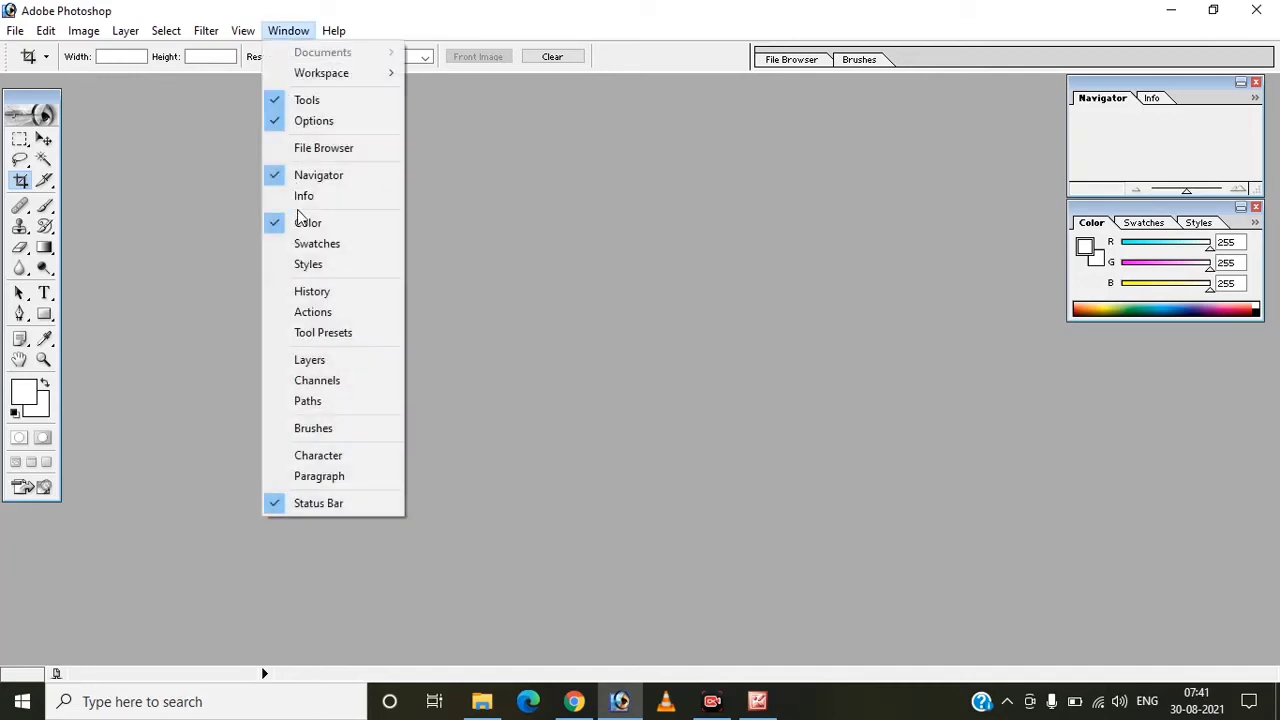
click(318, 293)
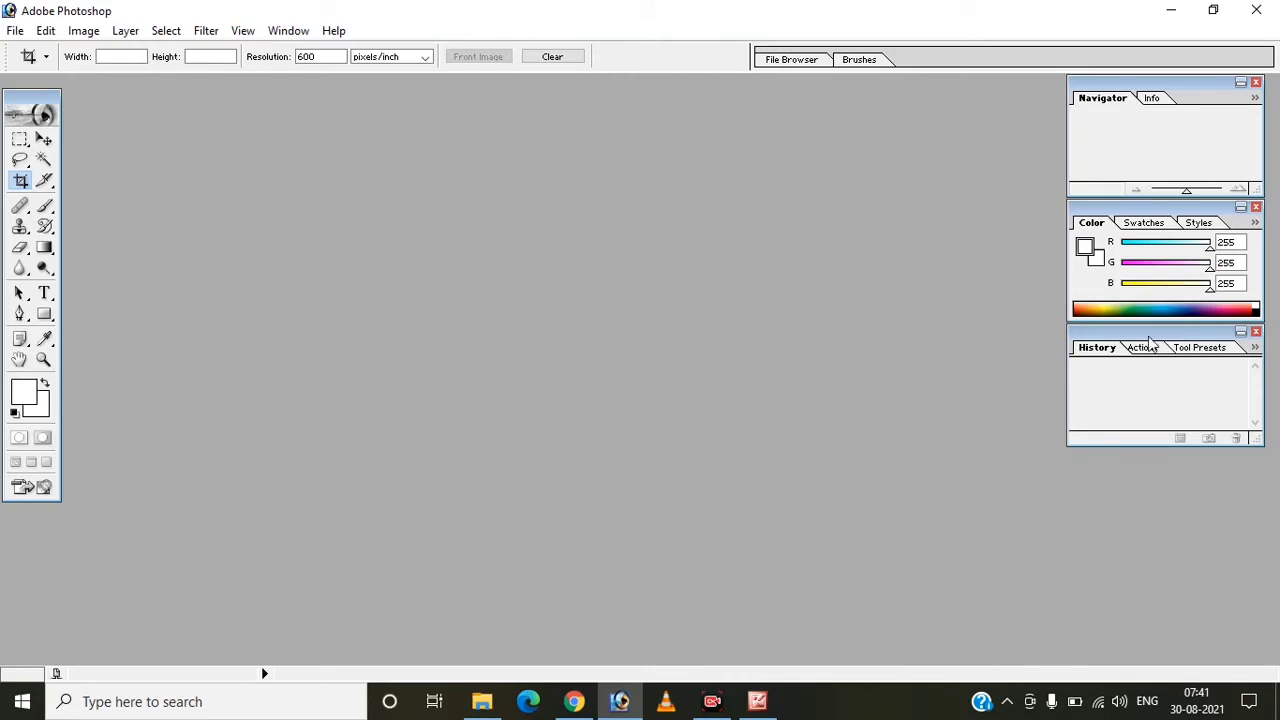
click(295, 32)
click(327, 361)
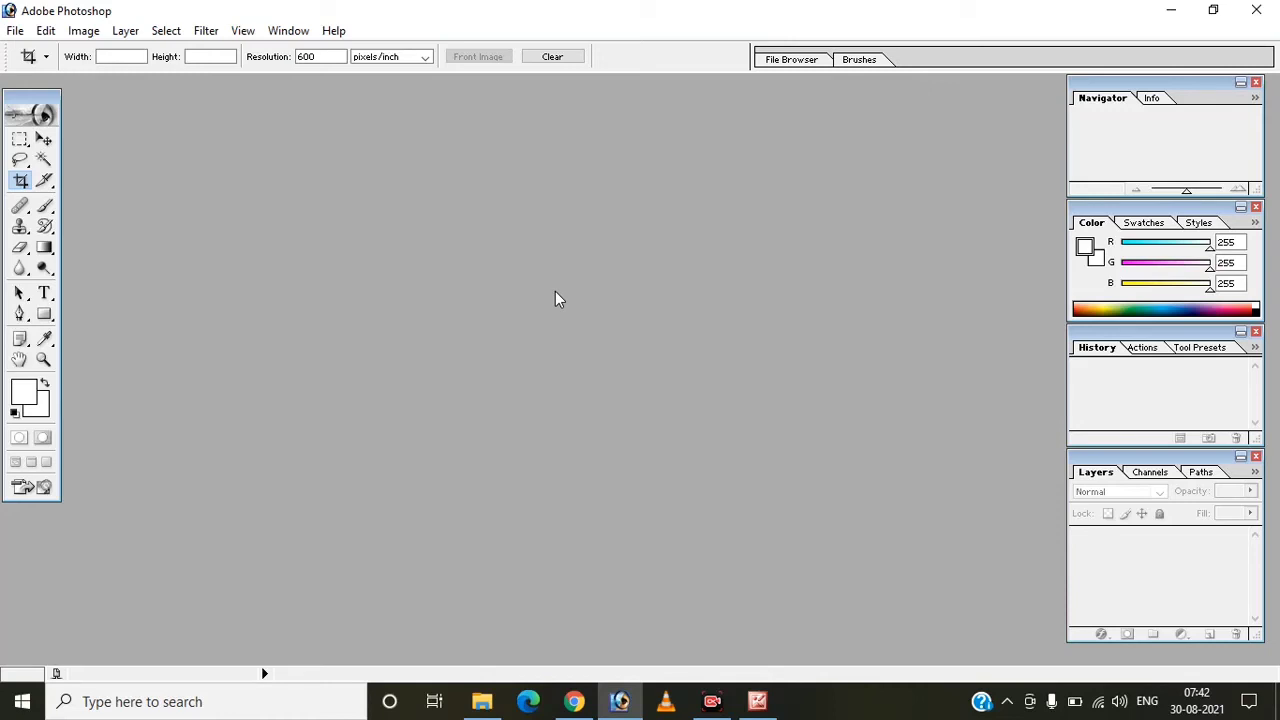
click(1257, 83)
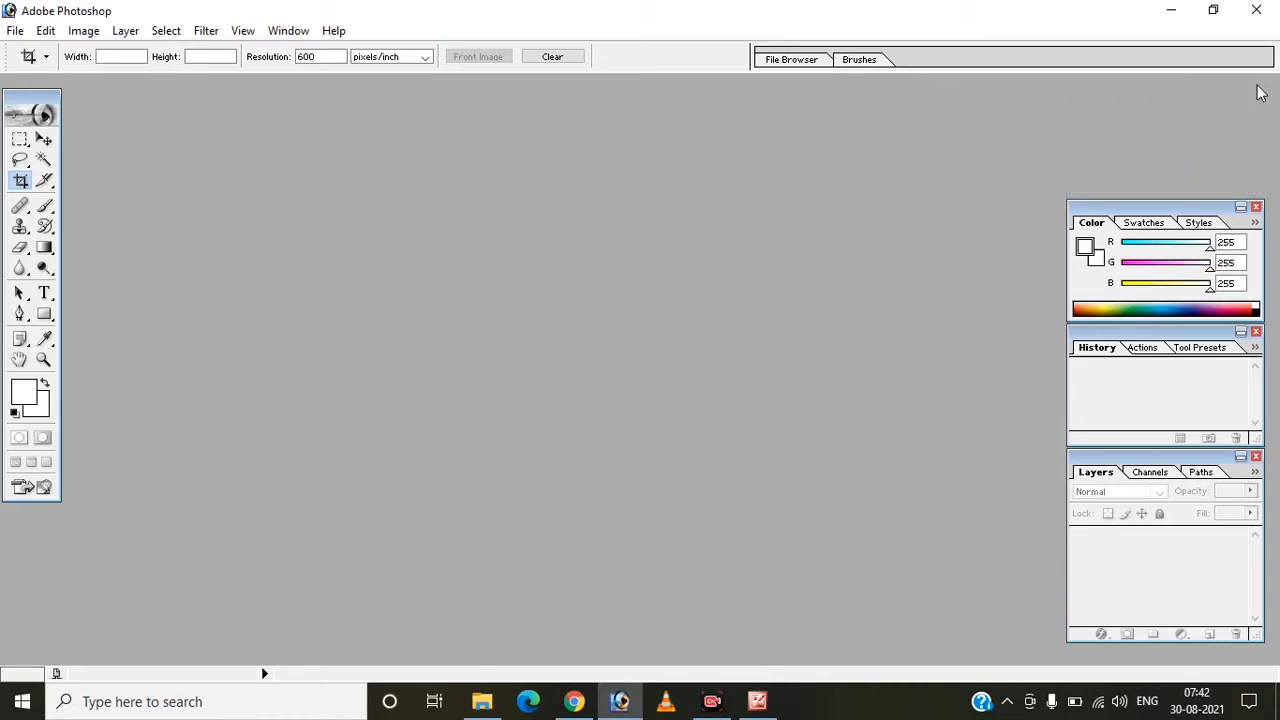
click(298, 33)
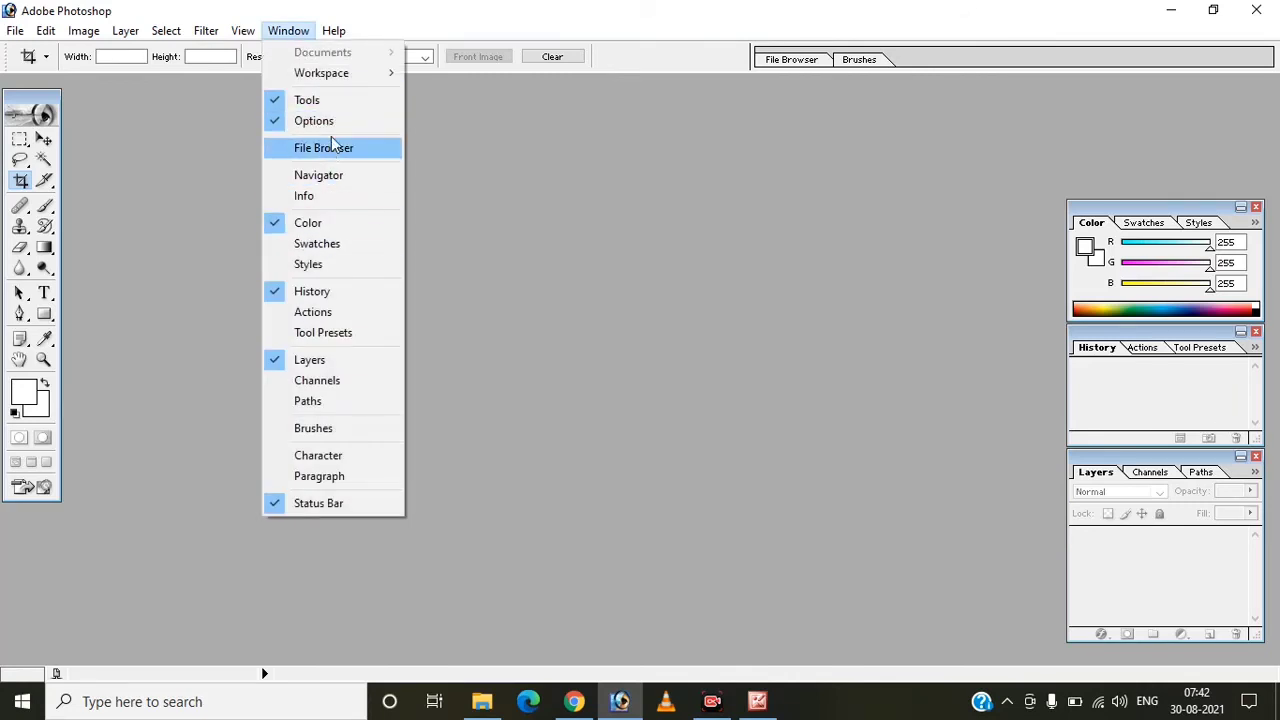
click(332, 182)
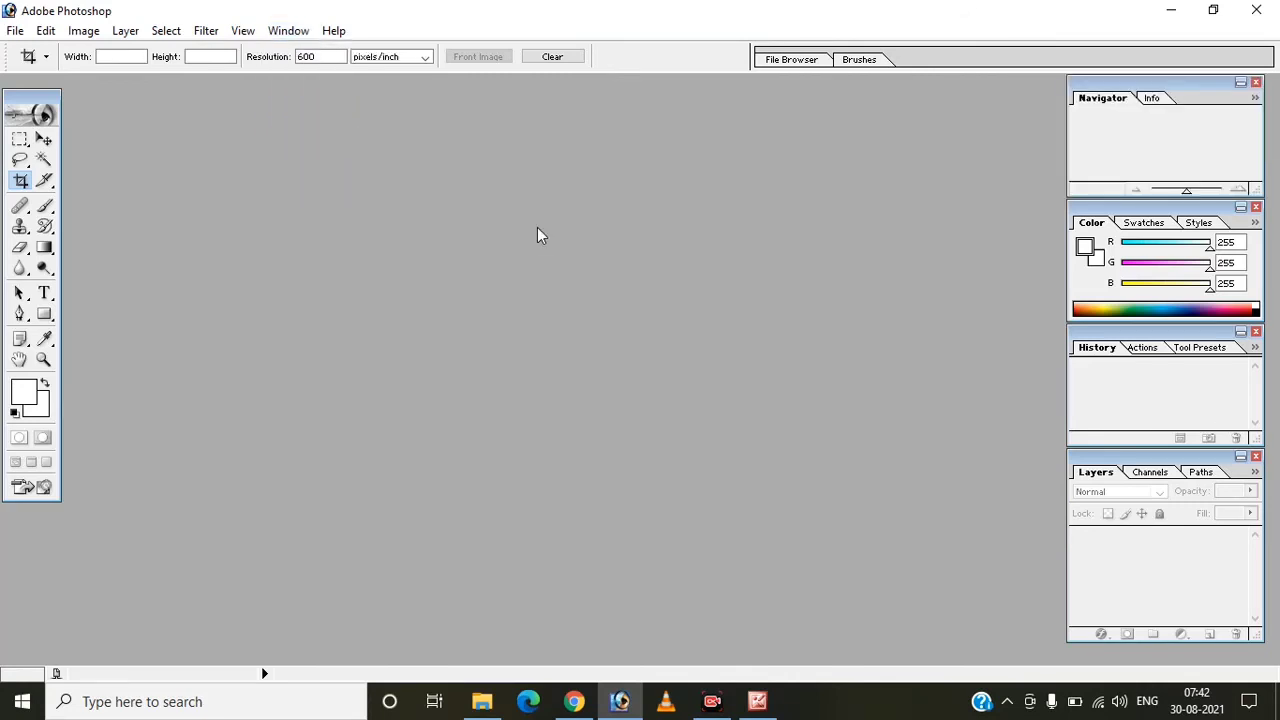